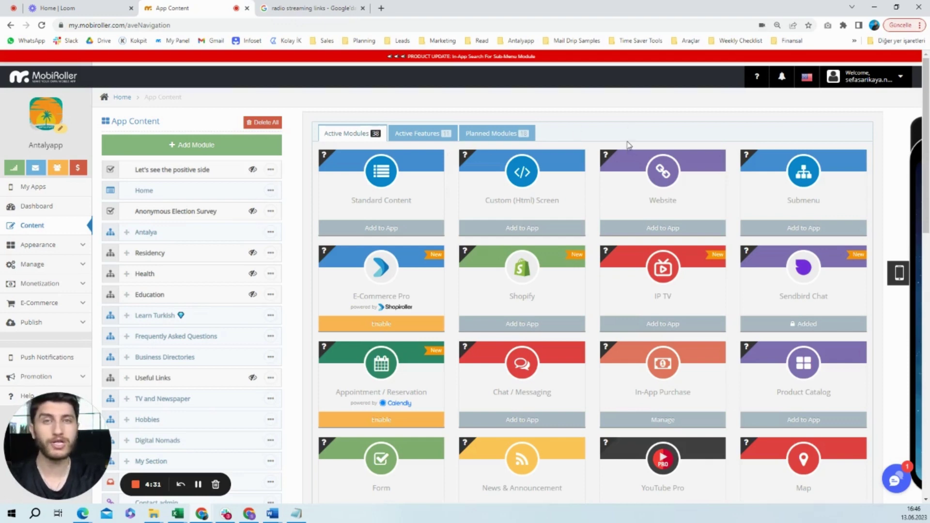
- Find the Radio Broadcast module among the active modules and add it to the app
scroll(635, 119, down, 2)
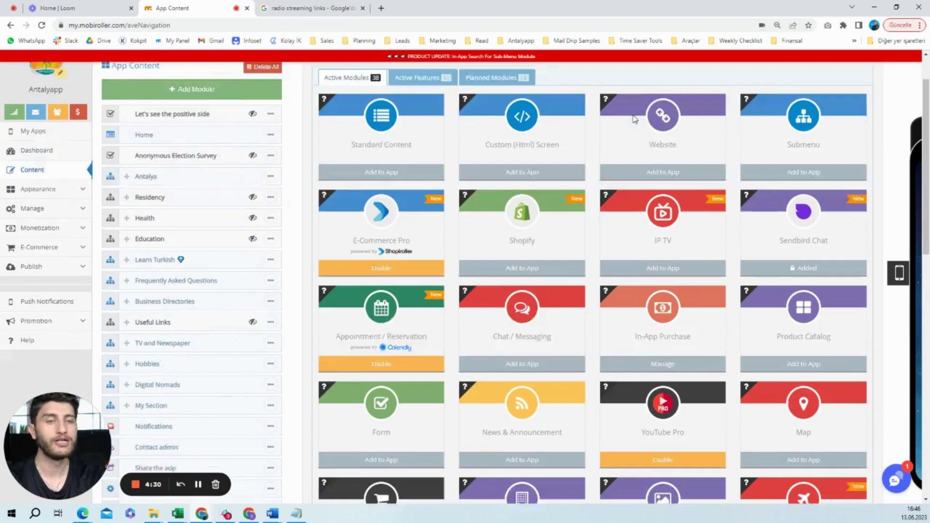
scroll(611, 183, down, 1)
scroll(611, 183, down, 10)
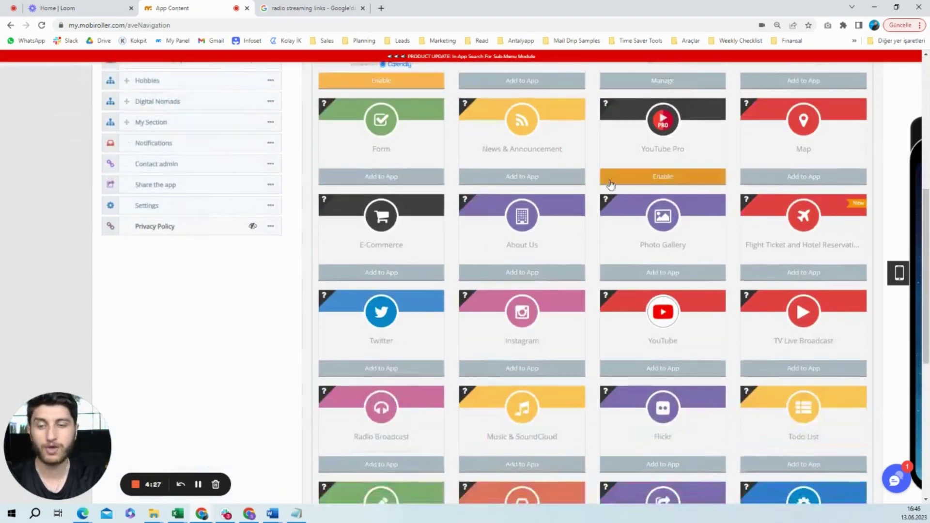
scroll(399, 269, up, 3)
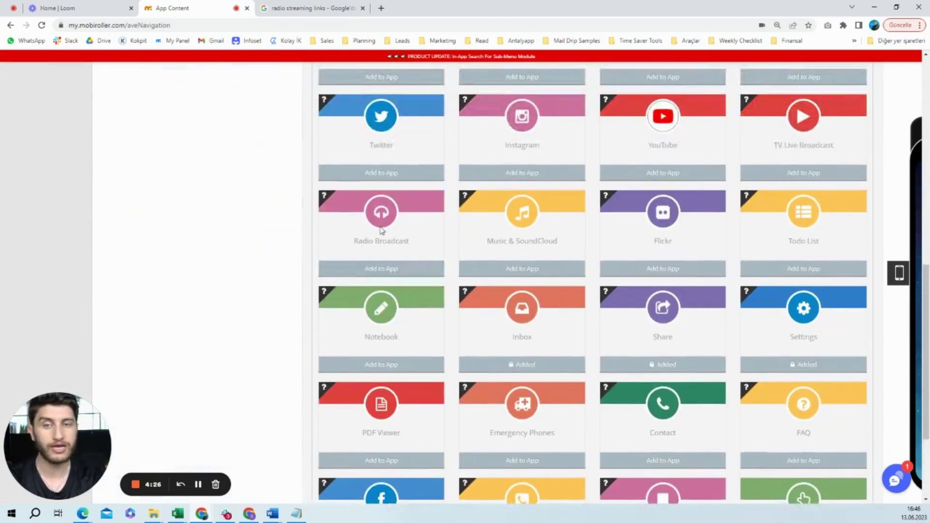
scroll(381, 232, up, 4)
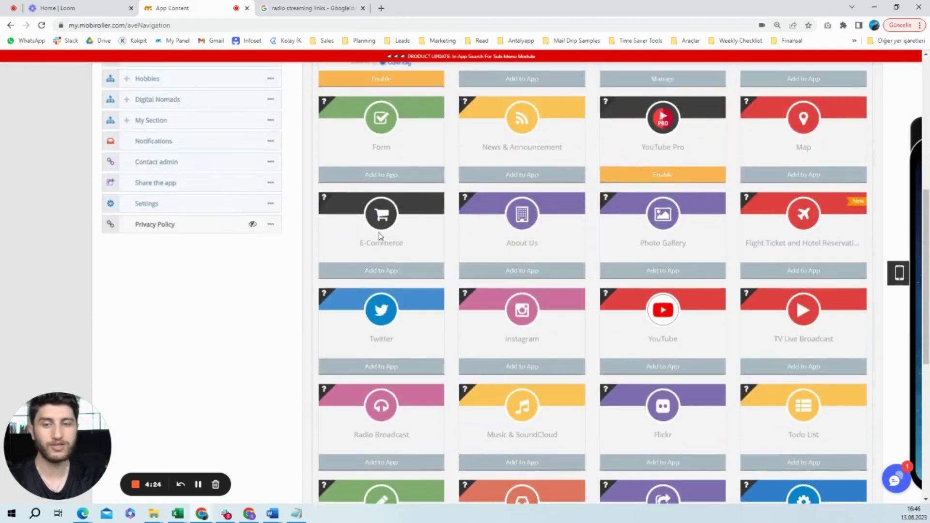
scroll(373, 426, up, 3)
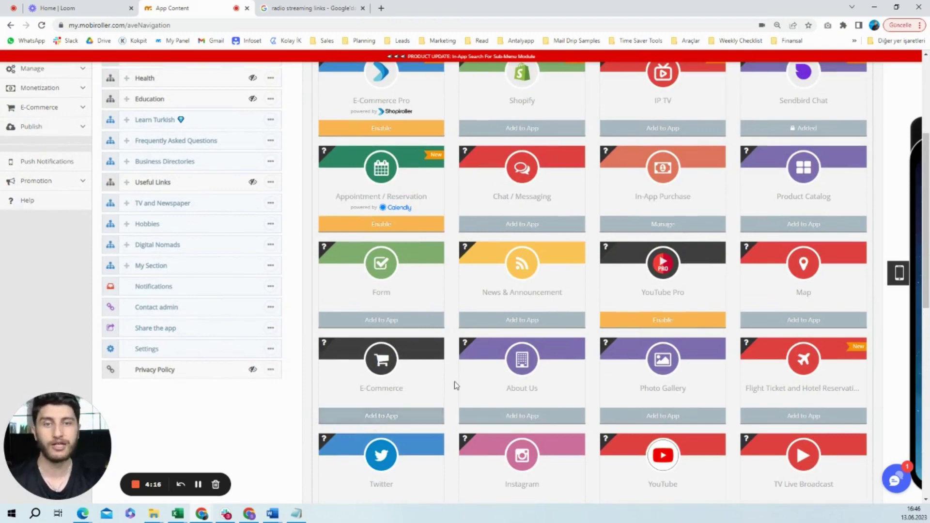
scroll(458, 383, up, 4)
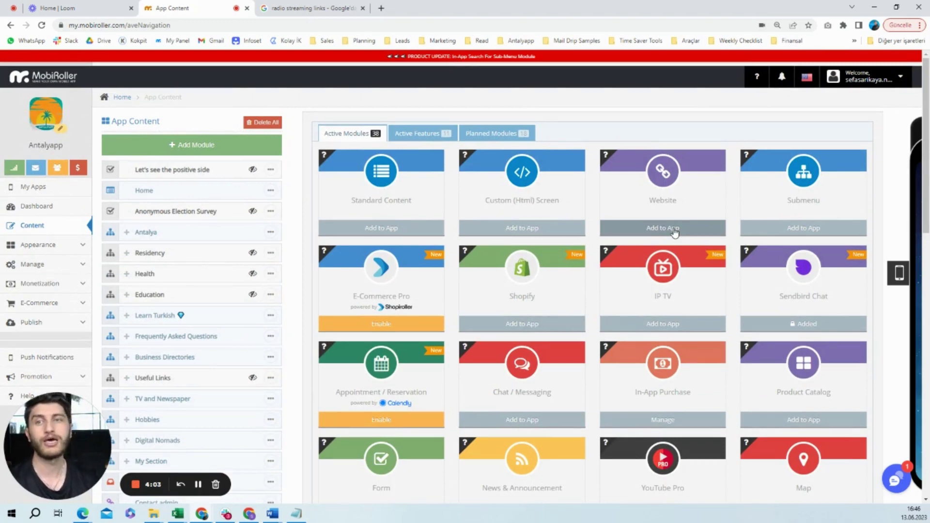
scroll(522, 236, down, 20)
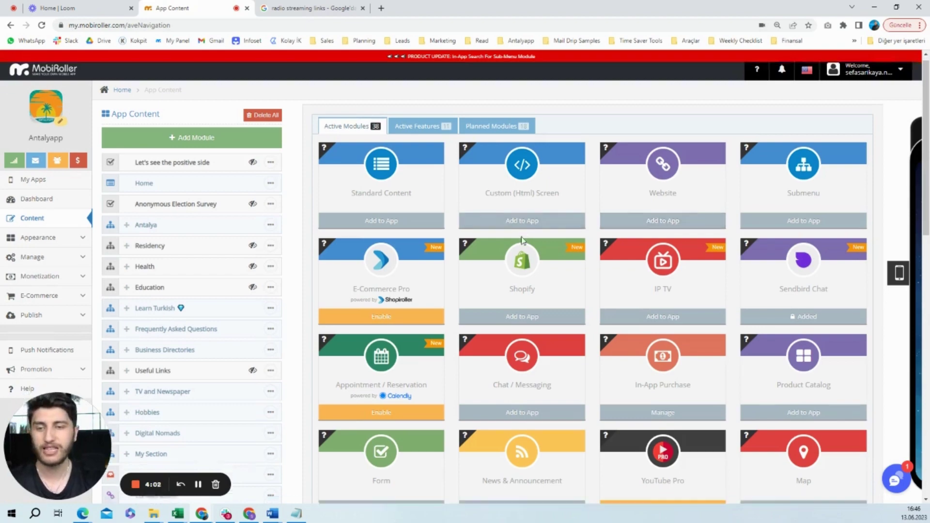
scroll(374, 320, up, 2)
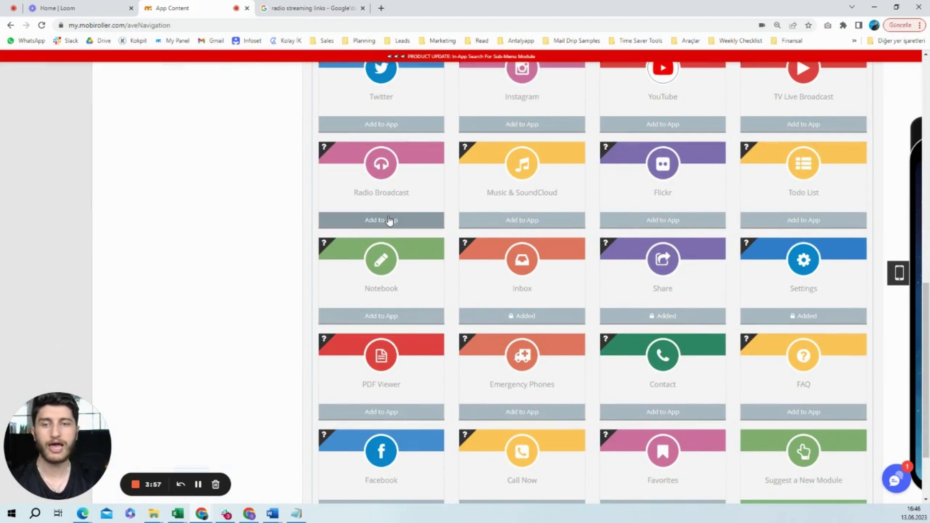
click(390, 220)
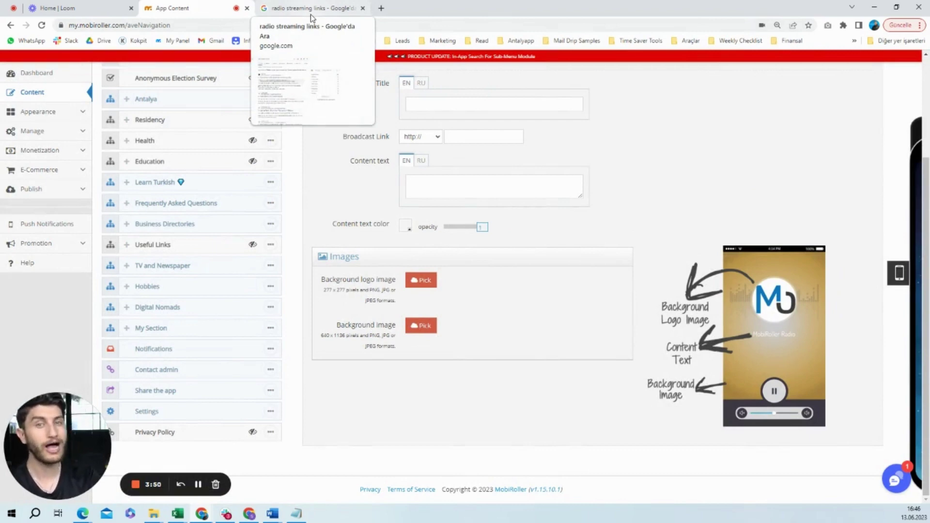
- Open the Internet Radio site from the "radio streaming links" search results, look through its stations, and return to the results
click(310, 14)
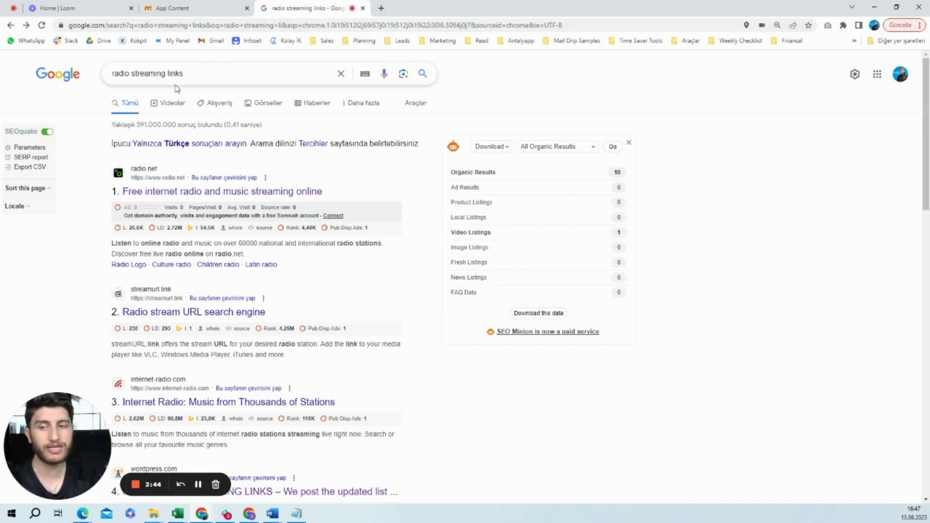
scroll(412, 235, down, 2)
scroll(411, 235, down, 2)
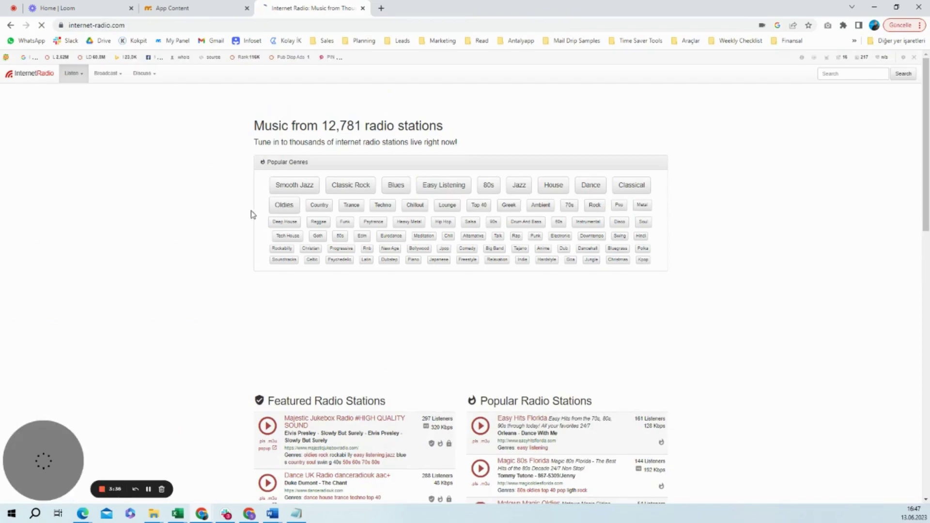
scroll(228, 216, down, 10)
scroll(223, 217, down, 5)
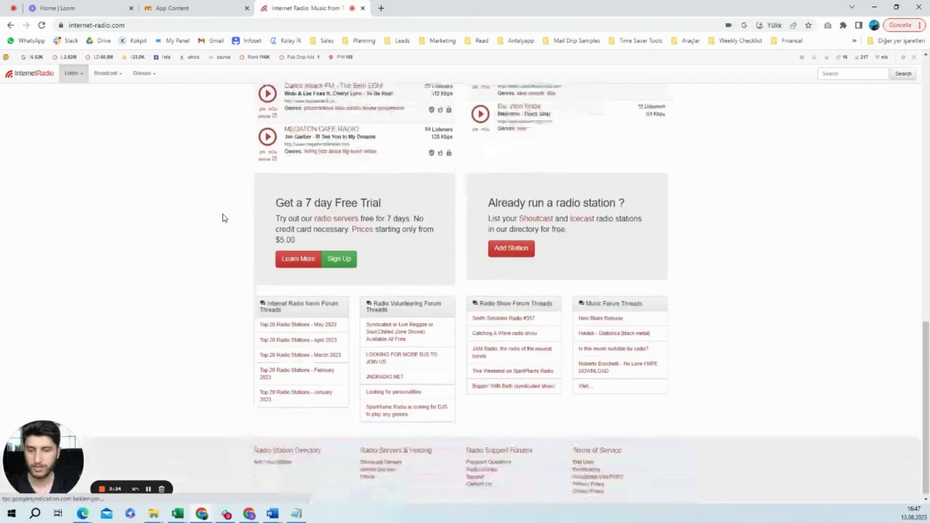
scroll(223, 214, up, 11)
scroll(228, 209, up, 3)
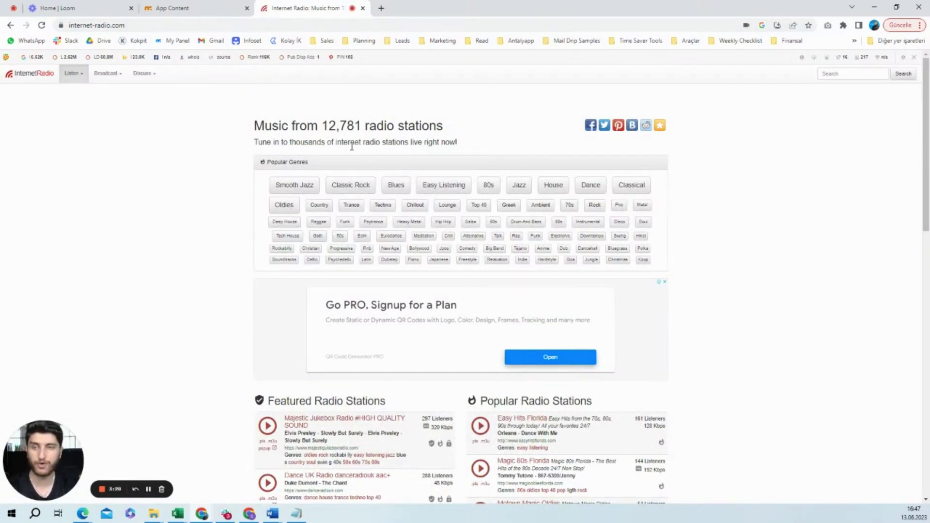
click(8, 28)
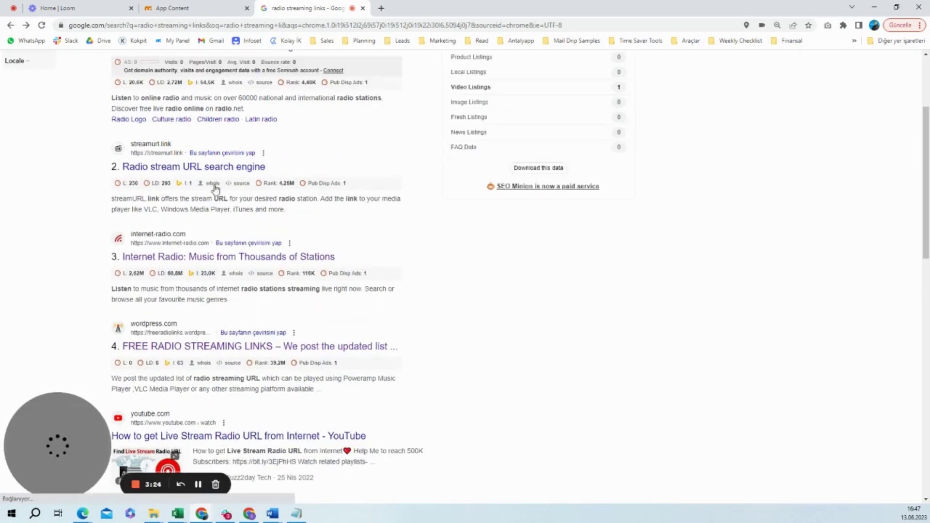
- Open the FREE RADIO STREAMING LINKS site from the search results and go to its Latin Radio Stations post
scroll(301, 220, down, 1)
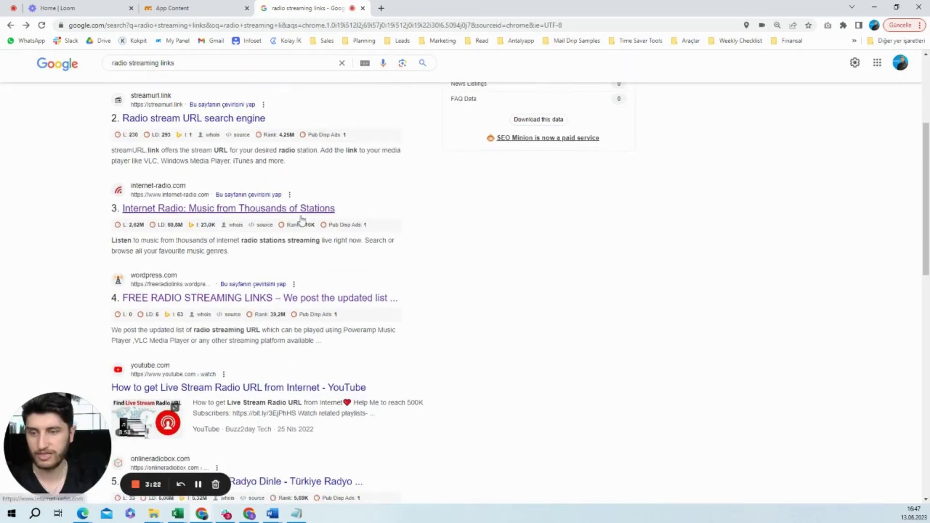
click(203, 305)
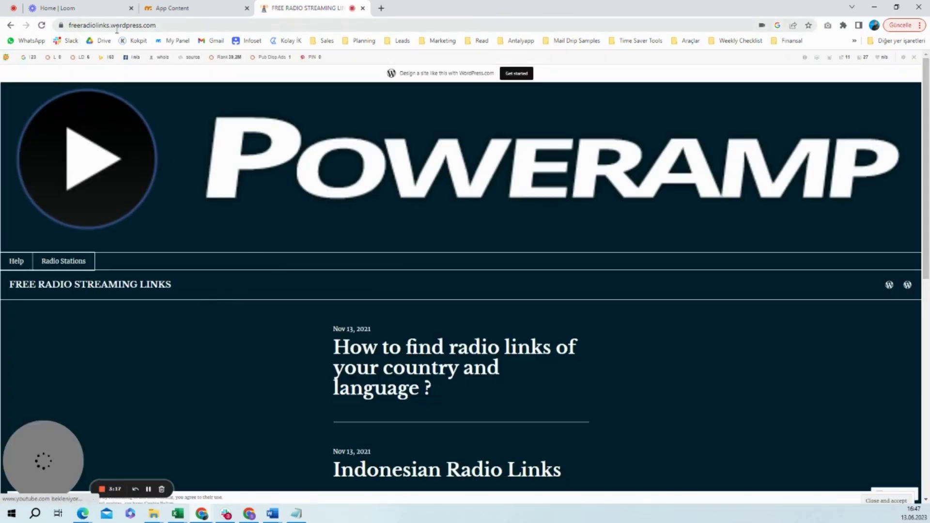
scroll(388, 189, down, 3)
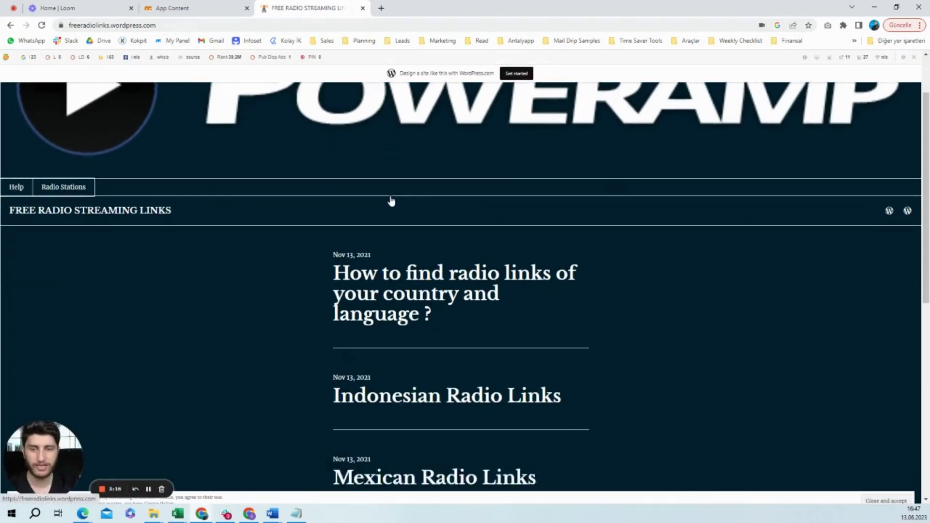
scroll(461, 218, down, 2)
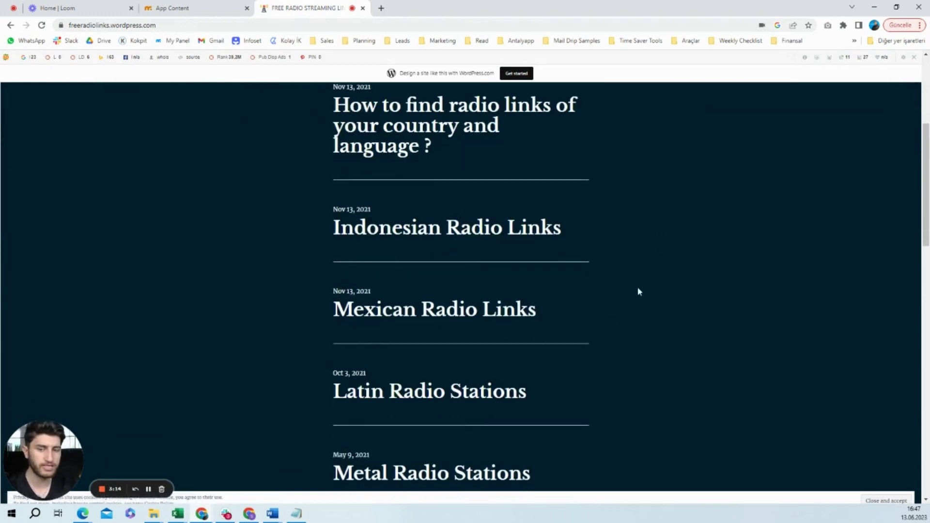
click(447, 403)
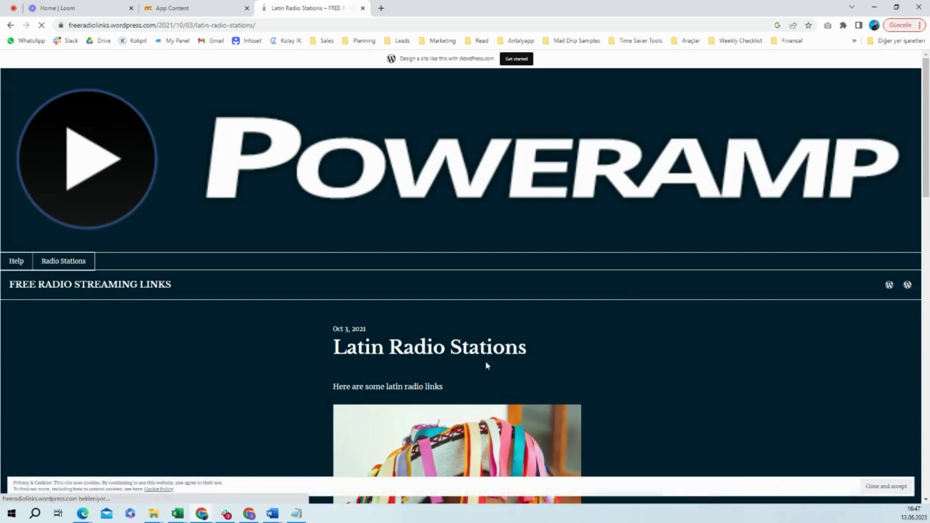
scroll(727, 295, down, 3)
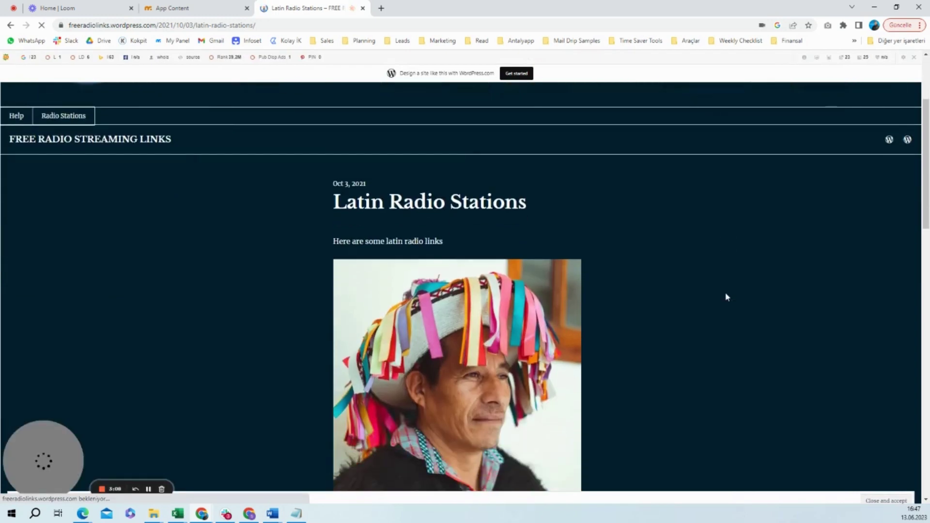
scroll(726, 297, down, 5)
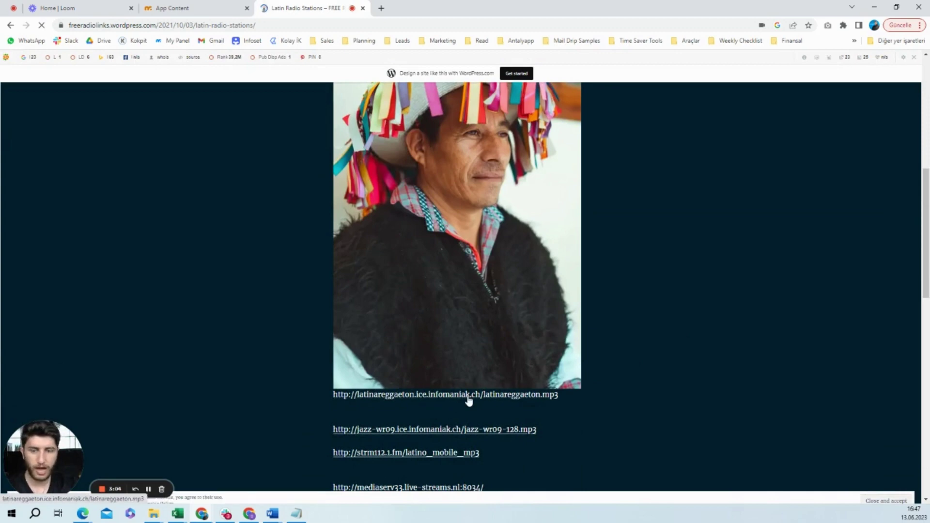
click(370, 400)
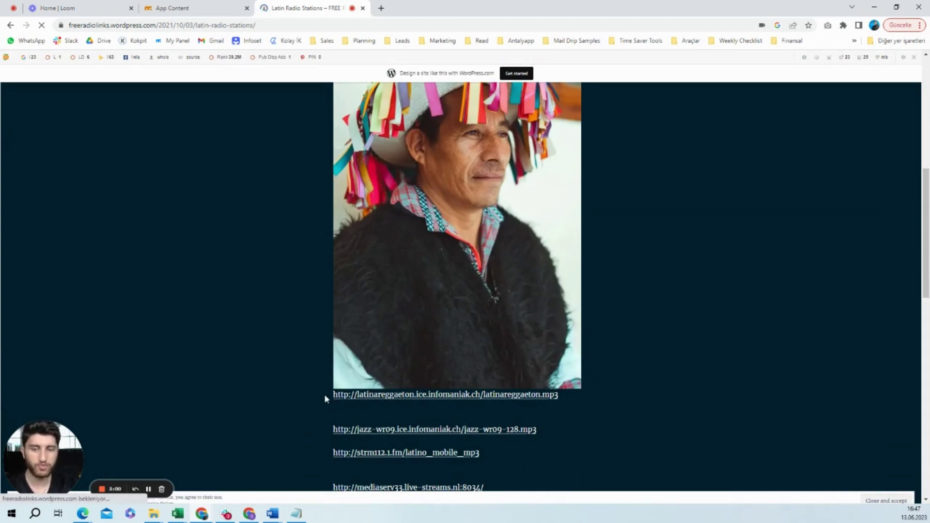
drag(324, 396, 634, 397)
key(ctrl+c)
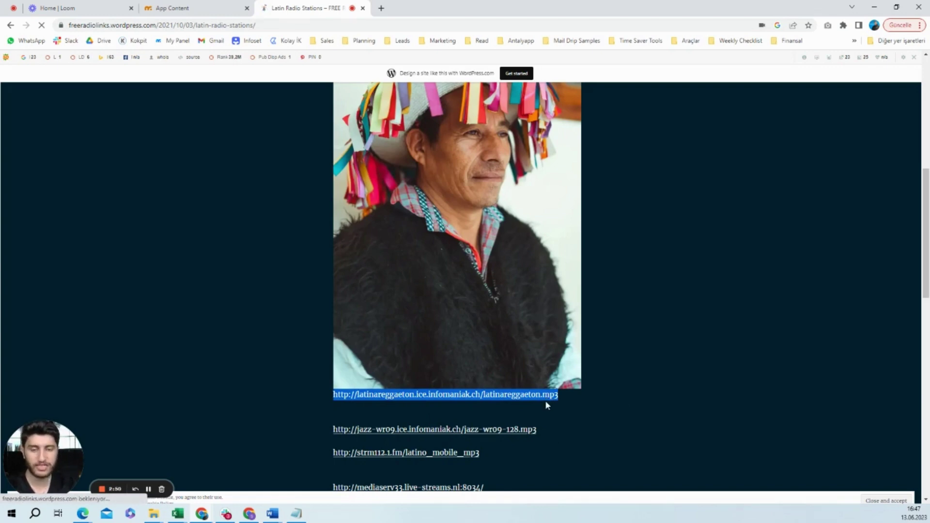
- Return to the App Content page and set the Radio Broadcast module's English title to "Radio Latina"
click(194, 9)
scroll(367, 131, up, 3)
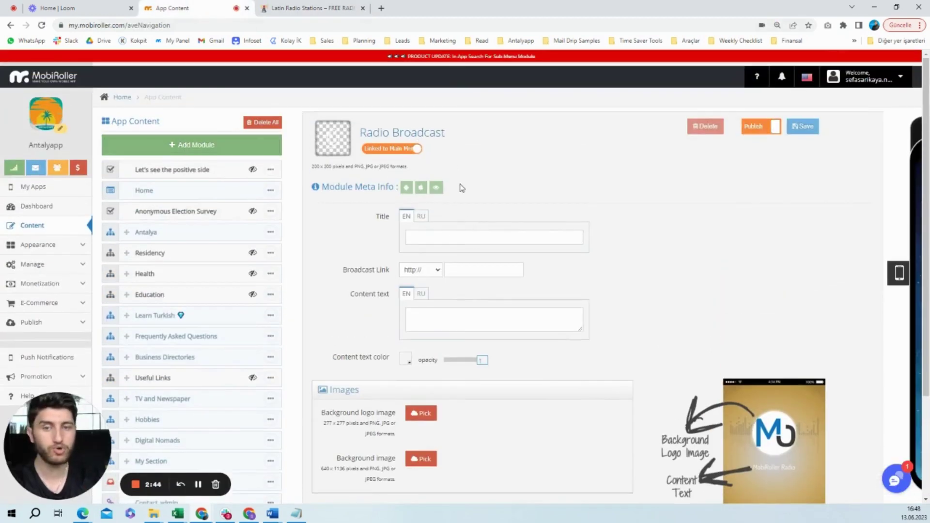
click(466, 238)
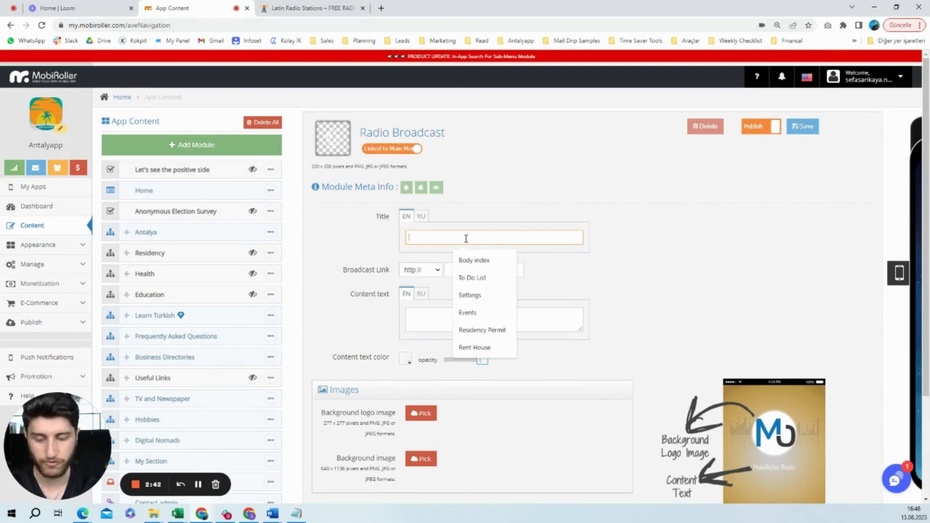
text(Rad)
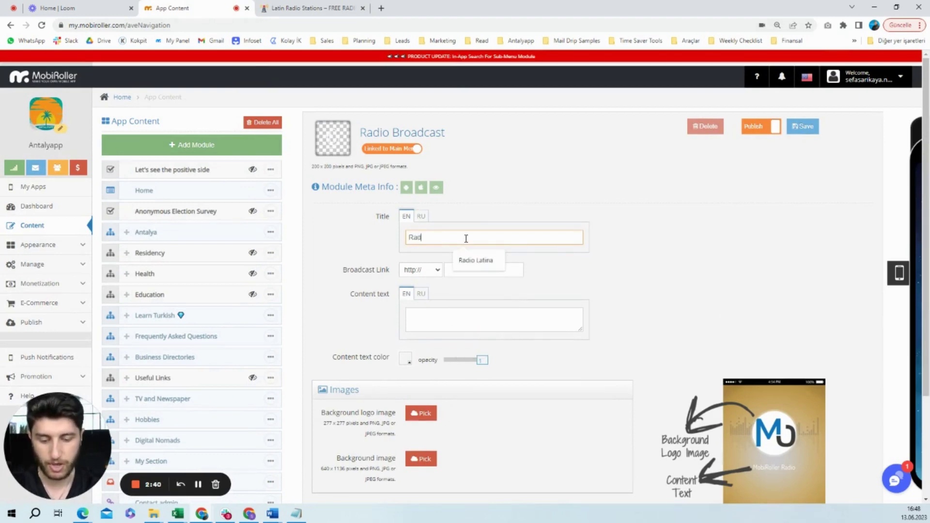
text(io L)
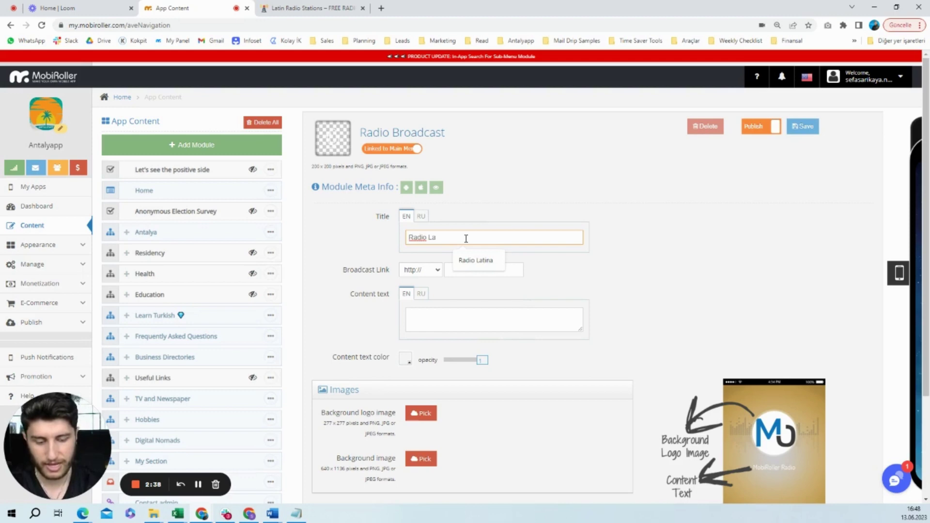
text(a)
key(Down)
key(Return)
- Set the module's Russian title to "Radio Latina"
click(421, 216)
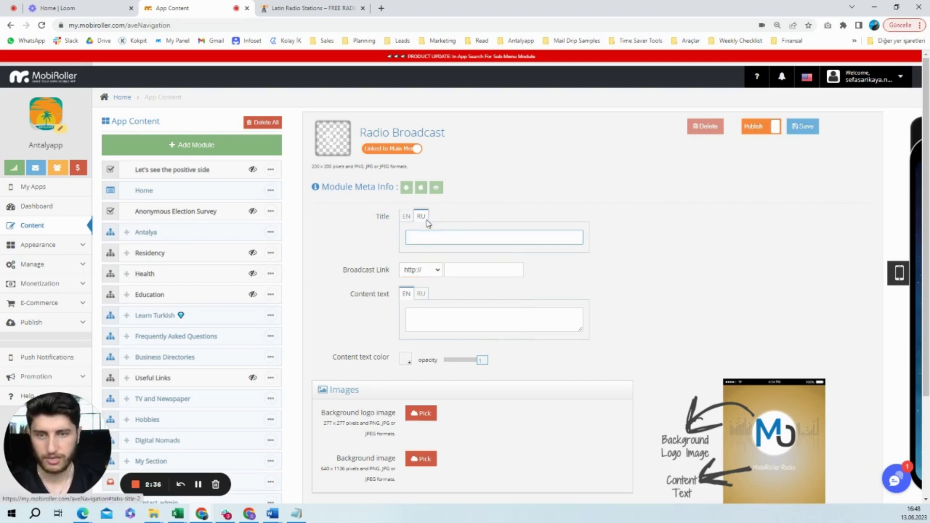
click(431, 236)
text(Rad)
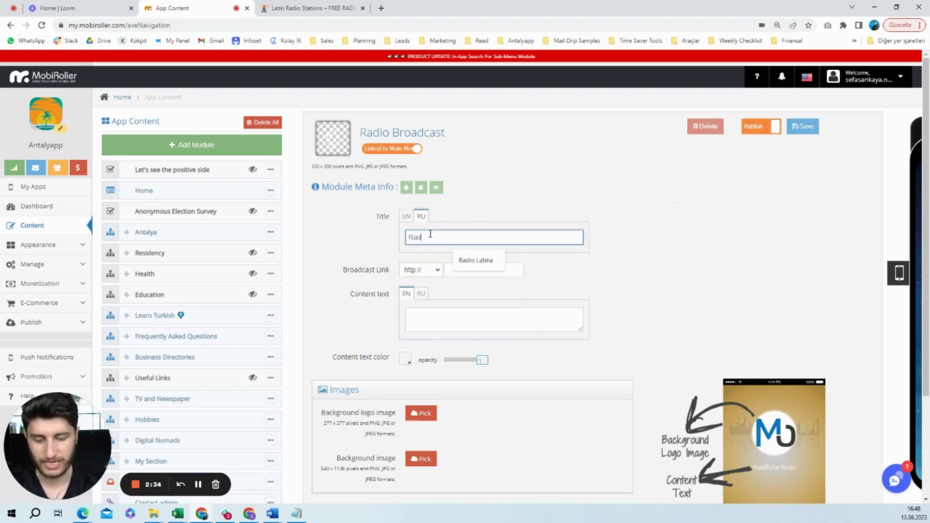
text(io LatinA)
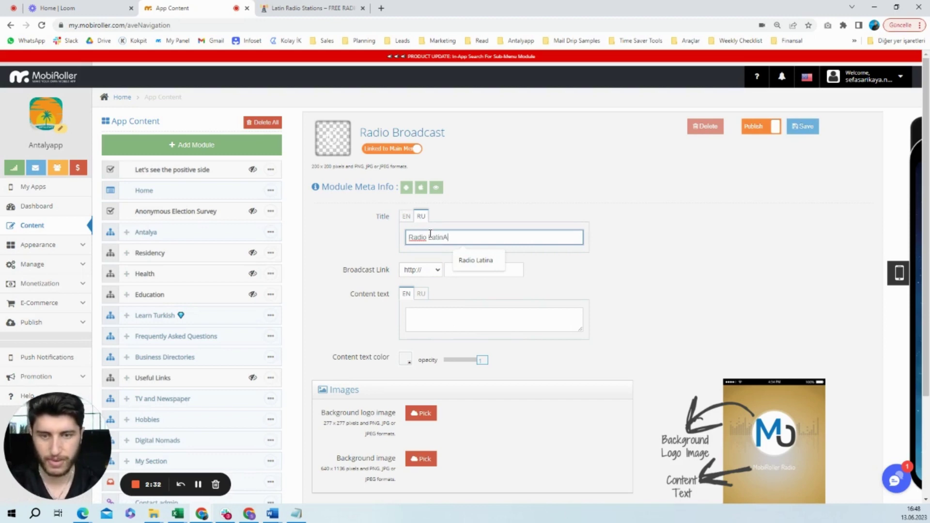
text(a)
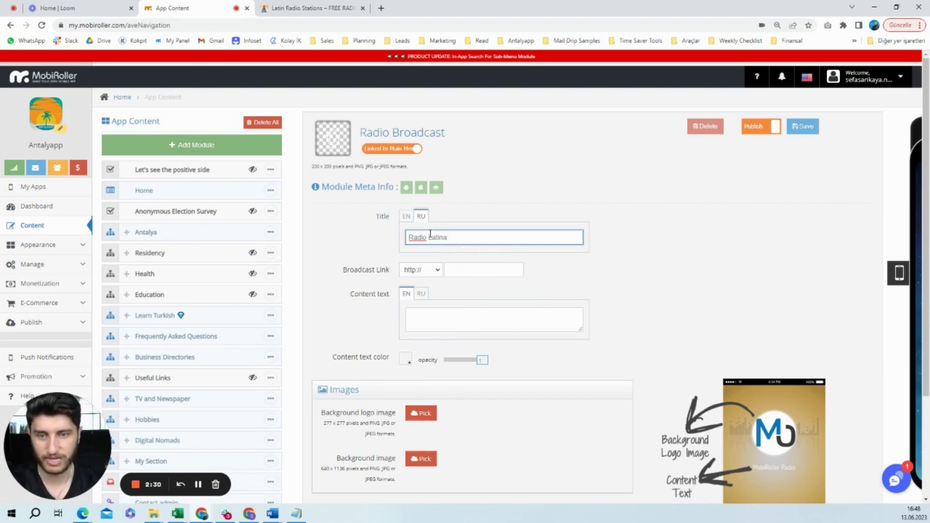
- Paste the copied latinareggaeton.mp3 stream address into the Radio Broadcast module's broadcast link
click(466, 270)
key(ctrl+v)
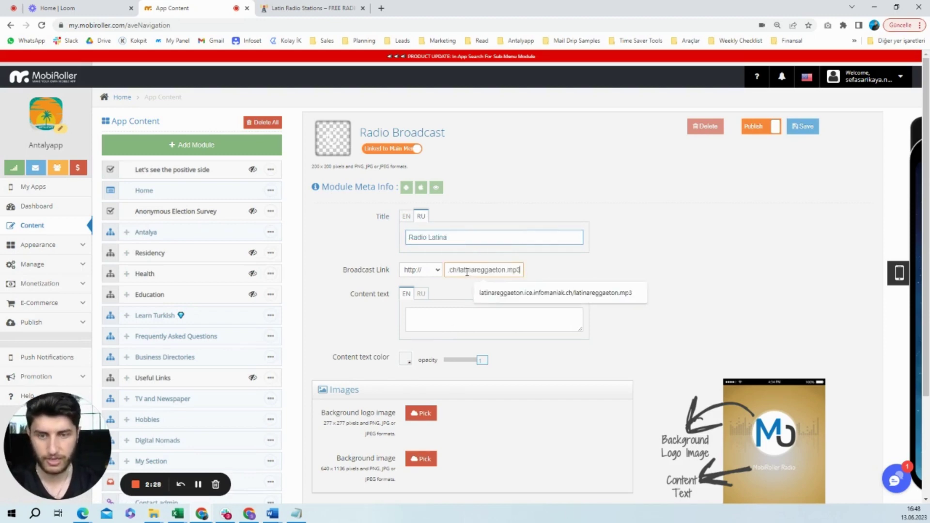
key(Escape)
drag(470, 271, 439, 275)
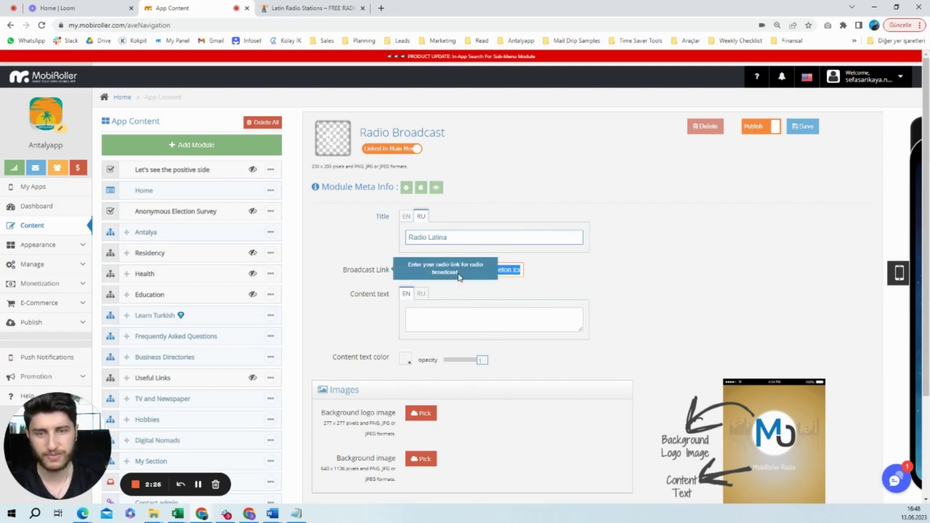
click(438, 276)
click(454, 270)
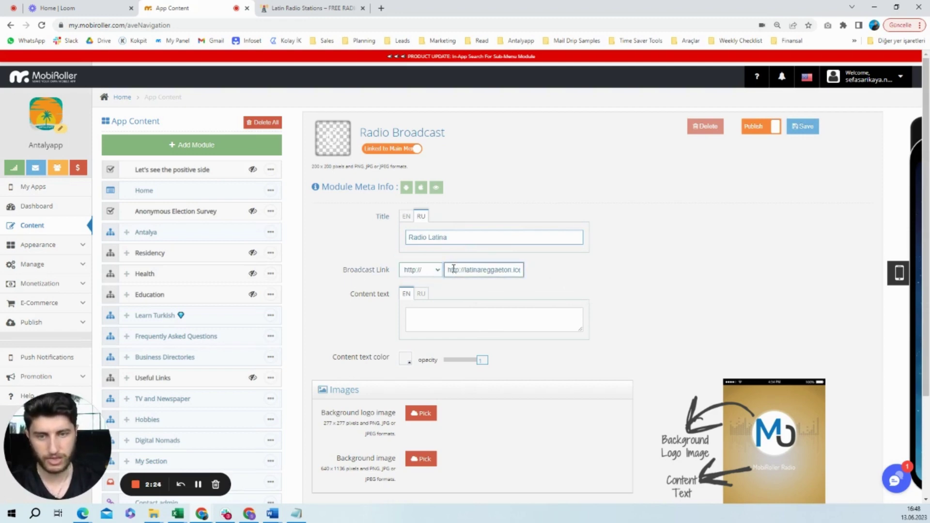
key(Delete)
key(Delete)
key(Delete)
key(Delete)
key(Delete)
key(Delete)
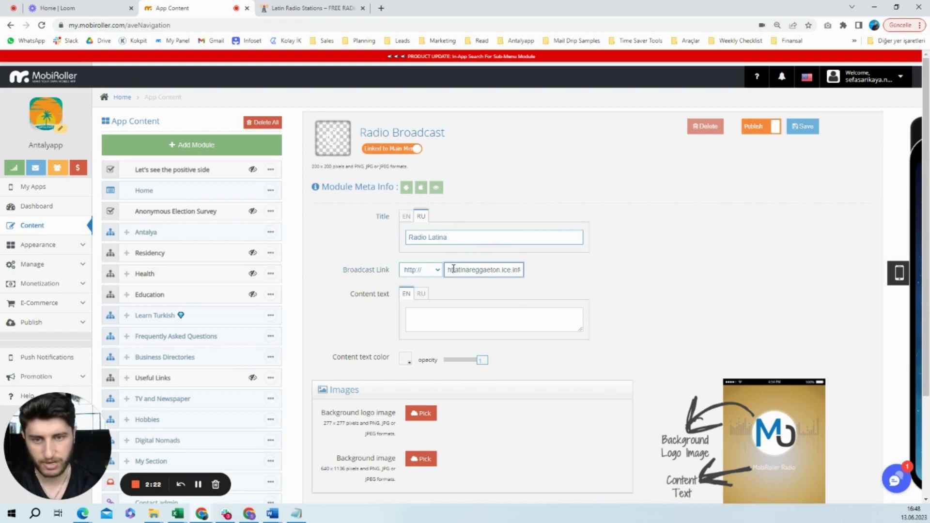
key(BackSpace)
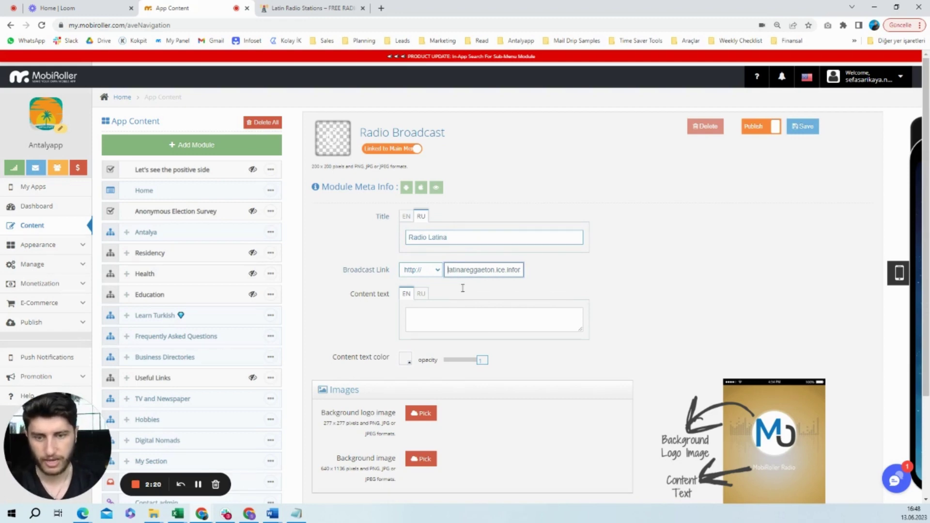
- Choose the blue image from the library as the module's background image
scroll(569, 315, down, 2)
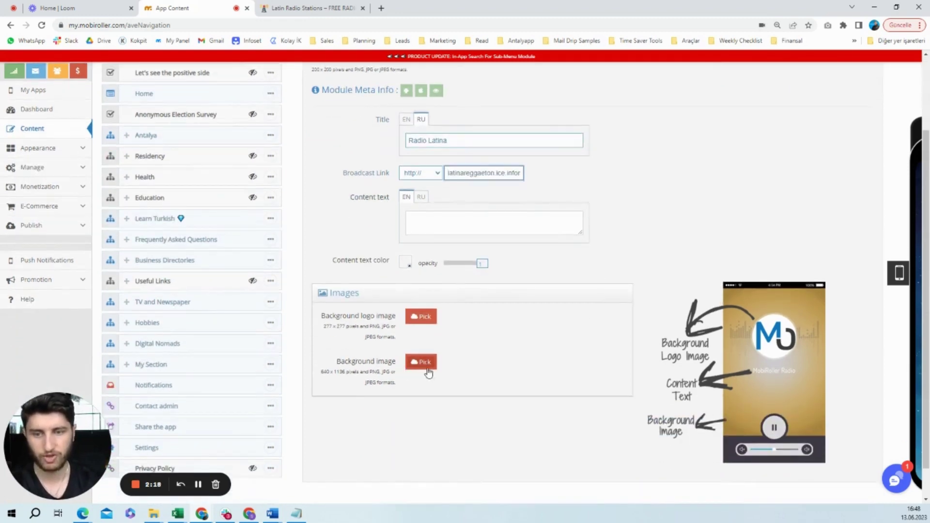
click(423, 362)
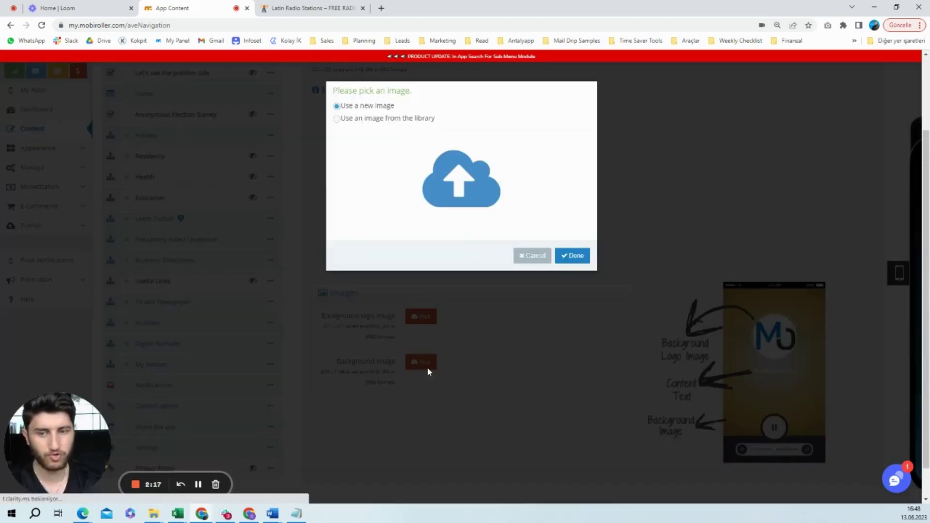
click(397, 125)
click(579, 343)
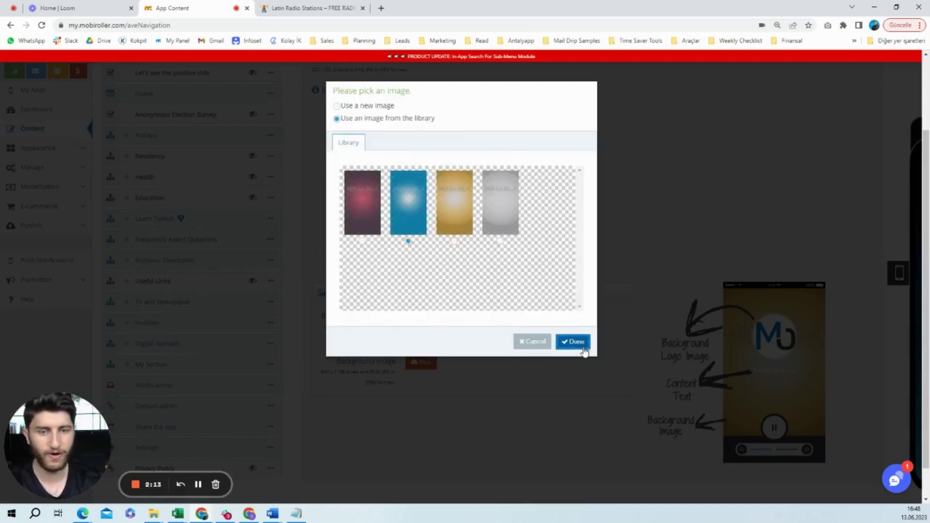
- Save the Radio Broadcast module
scroll(649, 314, up, 3)
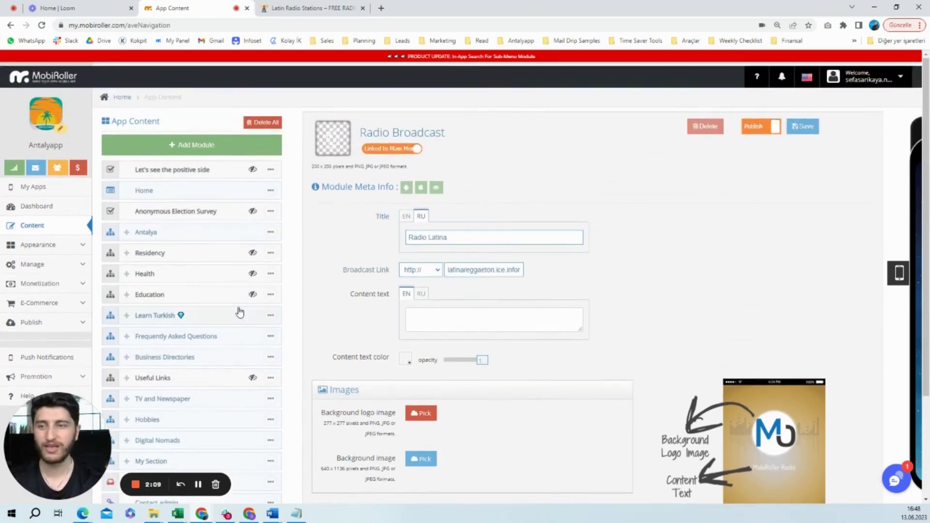
scroll(575, 214, down, 2)
scroll(575, 213, up, 2)
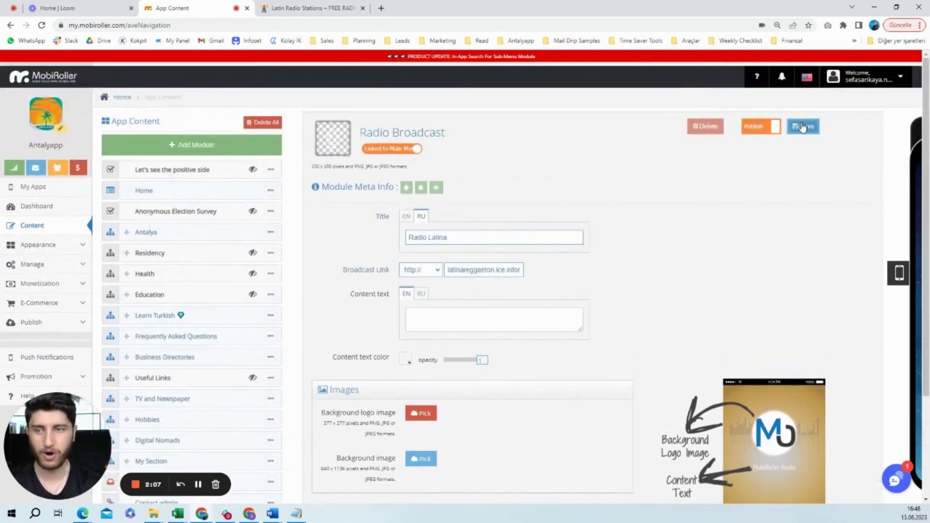
click(802, 127)
- Move the Radio Latina module from the end of the app content list to the first position
scroll(237, 284, down, 3)
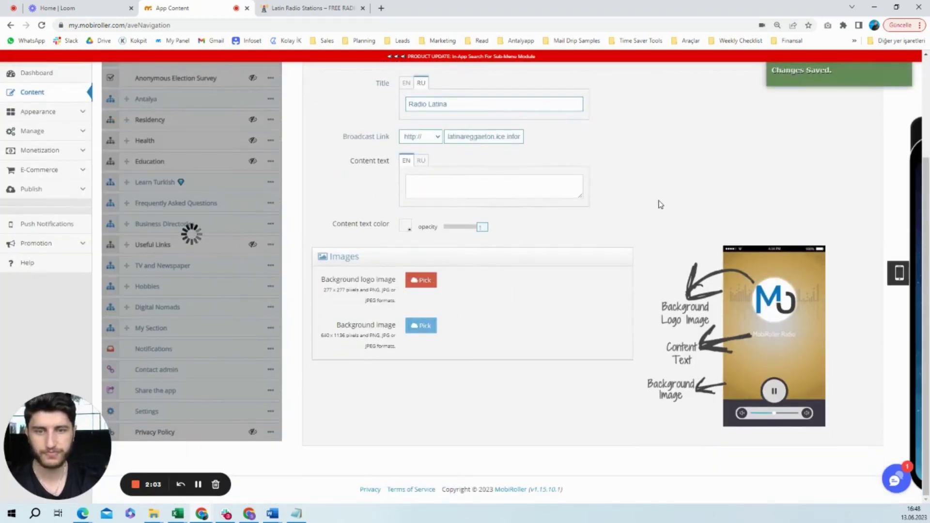
scroll(665, 204, up, 3)
scroll(665, 204, down, 3)
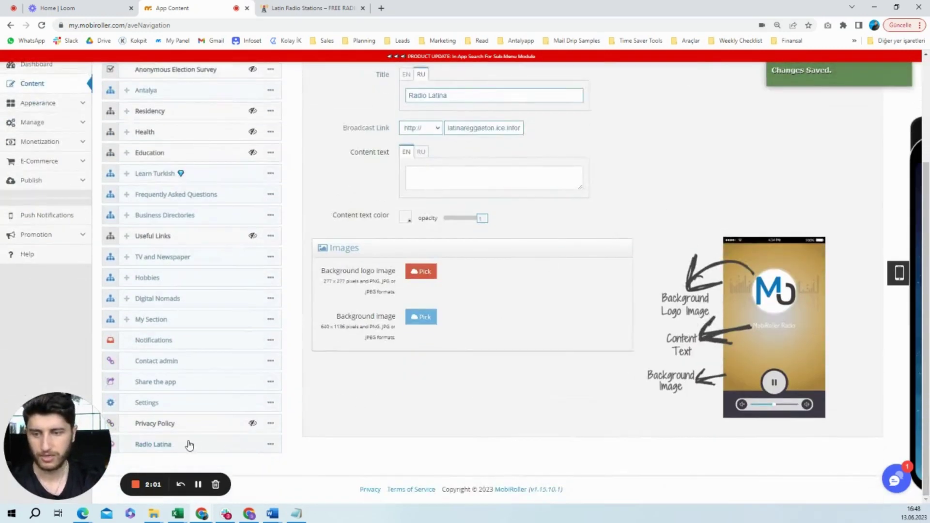
drag(122, 450, 113, 167)
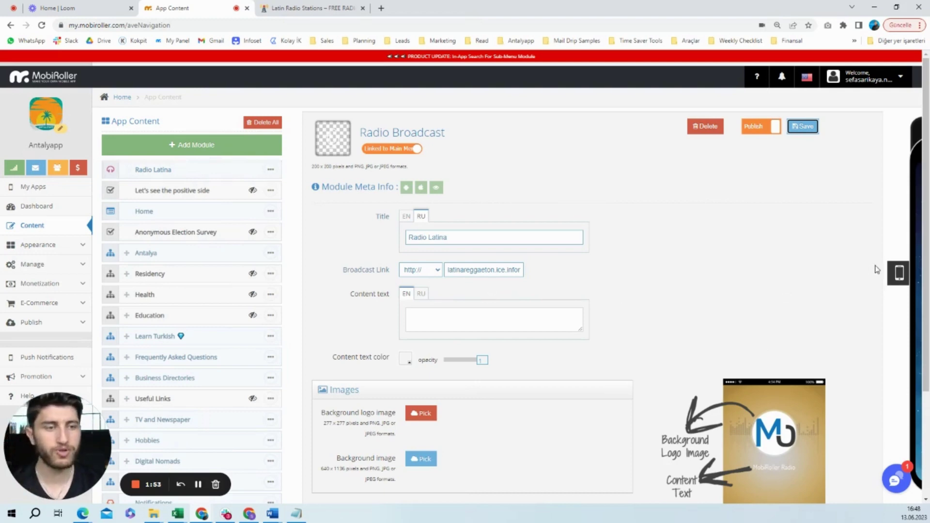
- Show the phone preview of the app and go to the app's Dashboard page
click(906, 274)
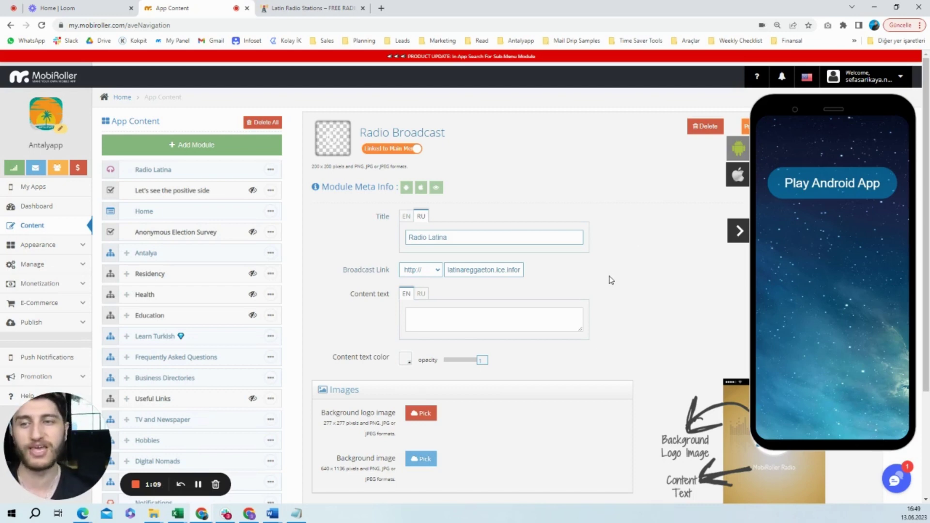
click(26, 206)
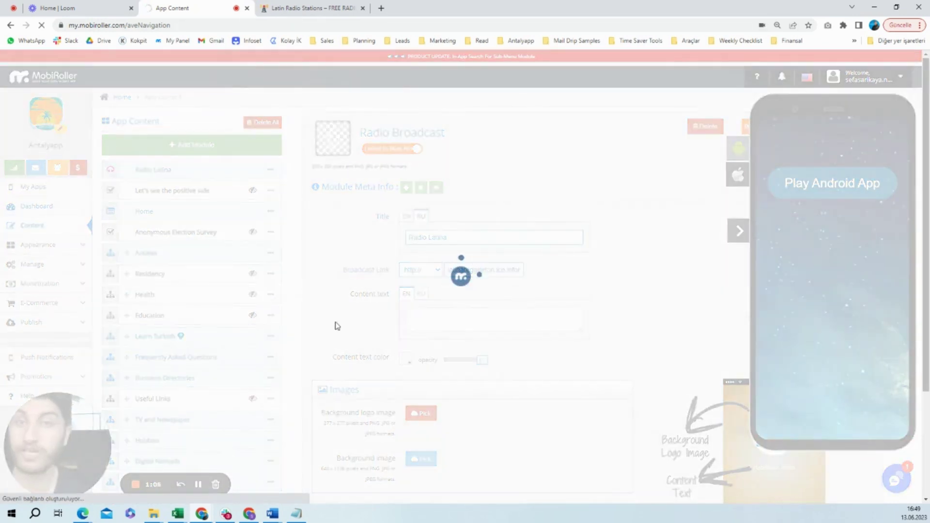